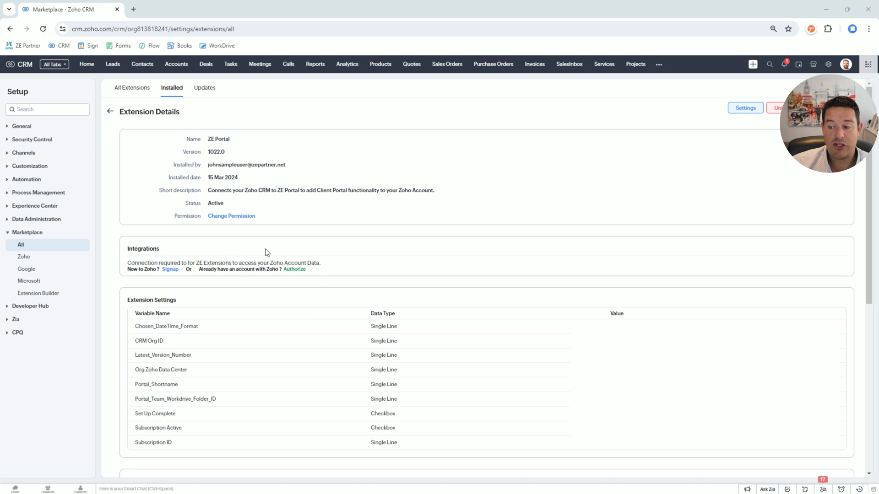
# - Authorize the ZE Portal extension by accepting zeworkdrive's access to the Zoho account data, and open the extension's settings
pyautogui.click(293, 270)
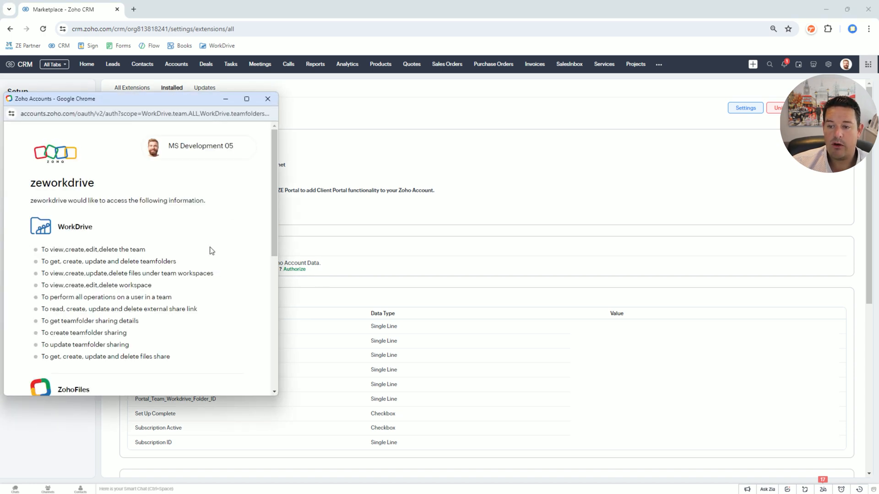
pyautogui.scroll(-6, 201, 243)
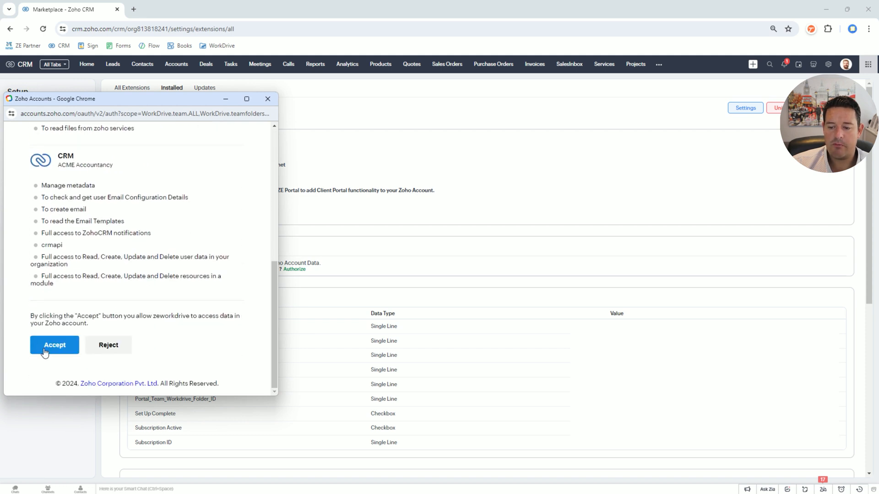
pyautogui.click(46, 350)
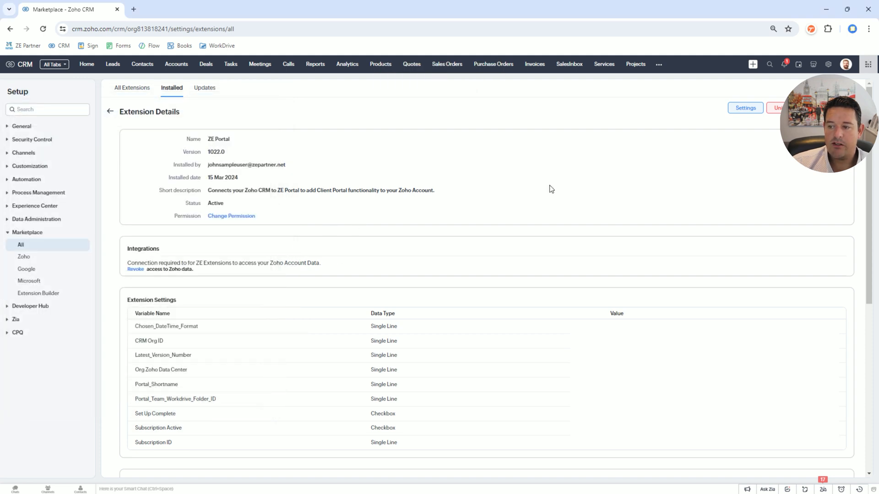
pyautogui.click(733, 113)
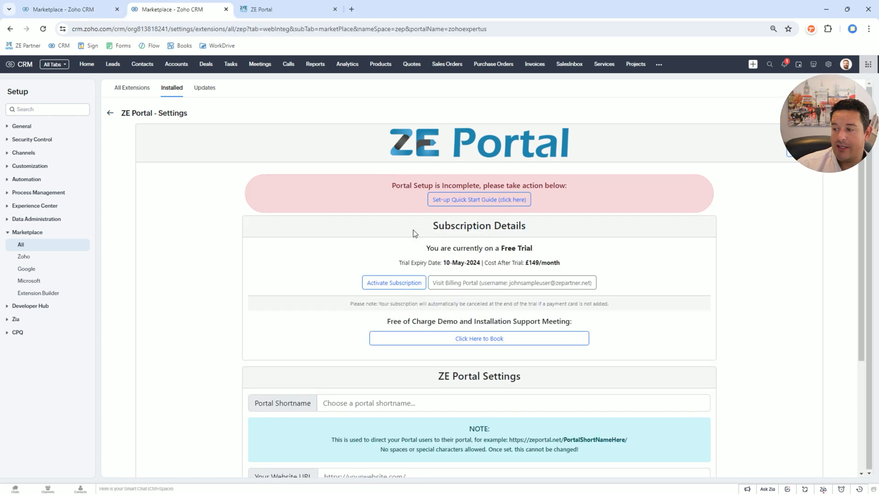
# - Review the order summary and payment options for activating the ZE Portal subscription, and close them without subscribing
pyautogui.moveTo(413, 230); pyautogui.dragTo(616, 290)
pyautogui.click(617, 290)
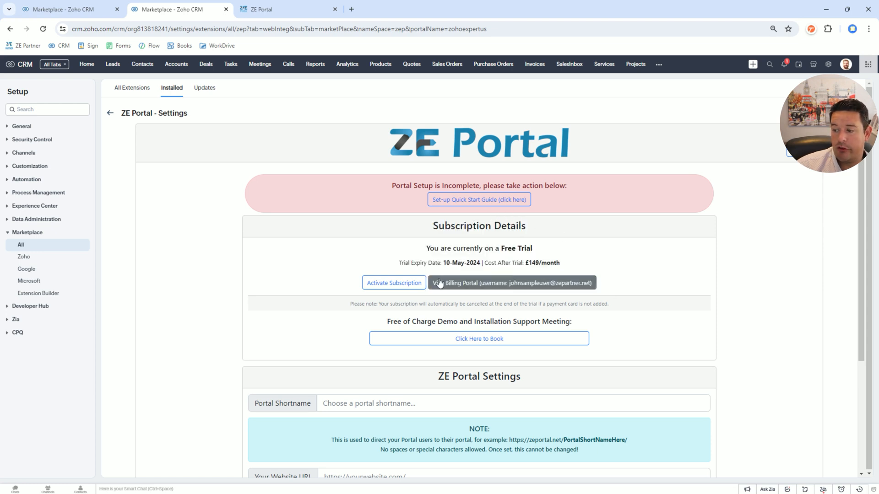
pyautogui.click(392, 289)
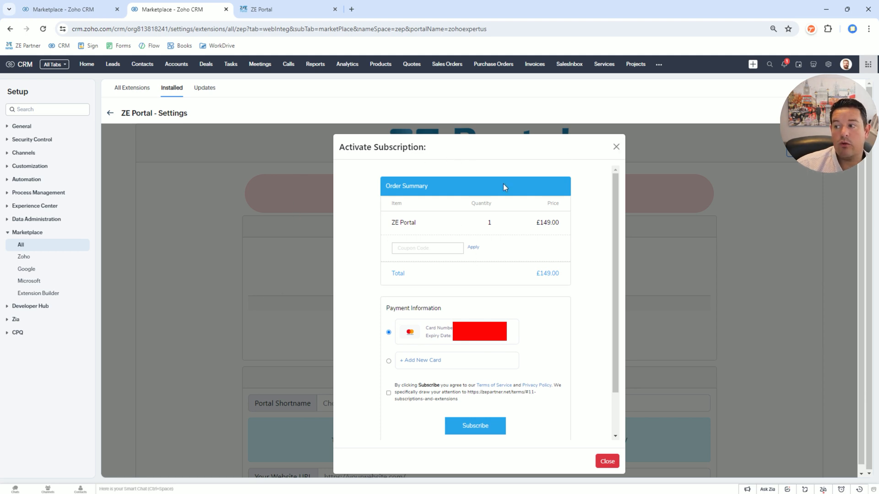
pyautogui.click(617, 147)
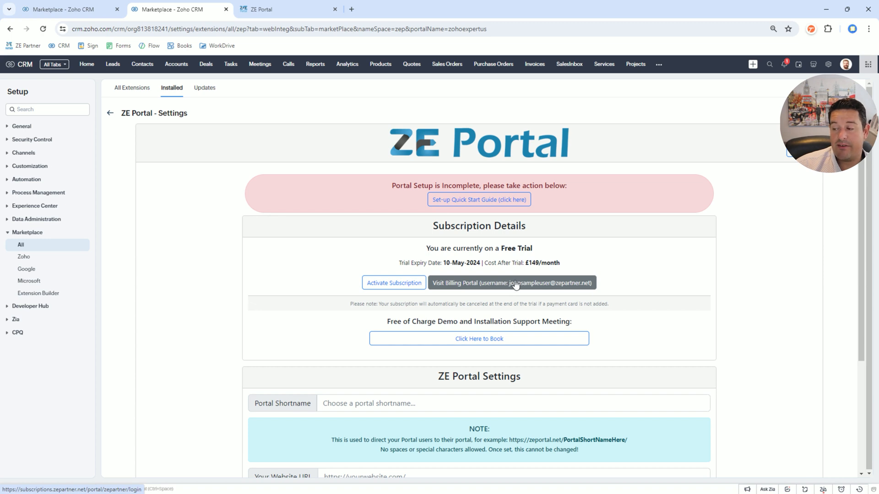
# - Examine the ZE Partner billing portal's sign-in and sign-up pages, and return to the ZE Portal settings
pyautogui.click(500, 287)
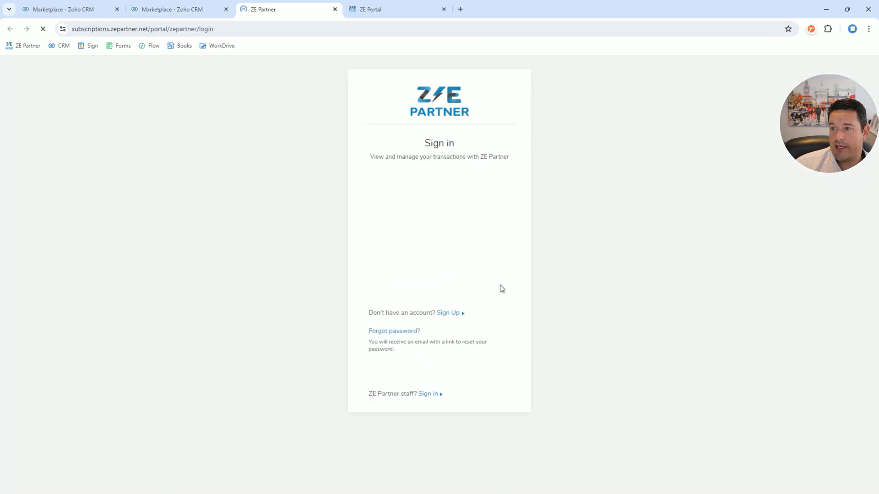
pyautogui.click(454, 313)
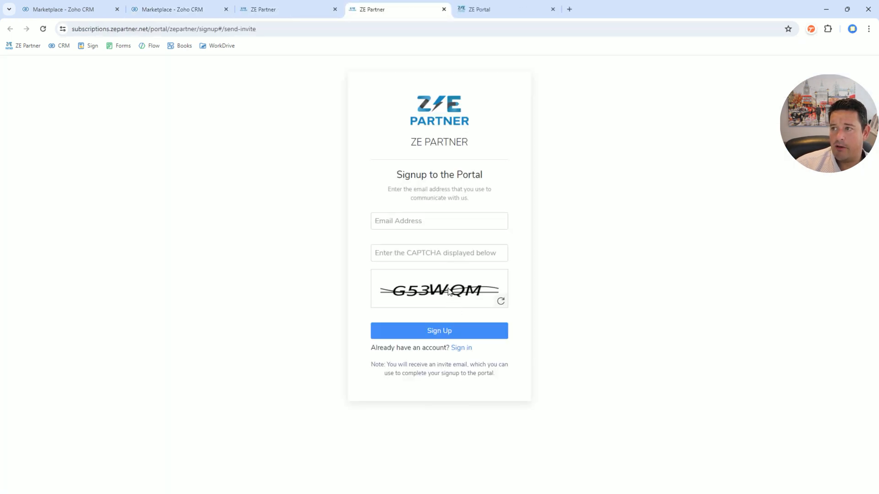
pyautogui.click(266, 12)
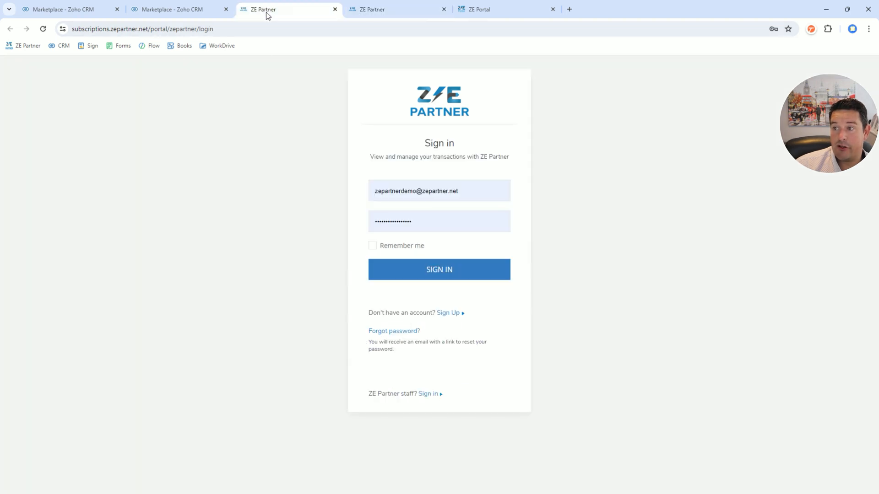
pyautogui.click(192, 10)
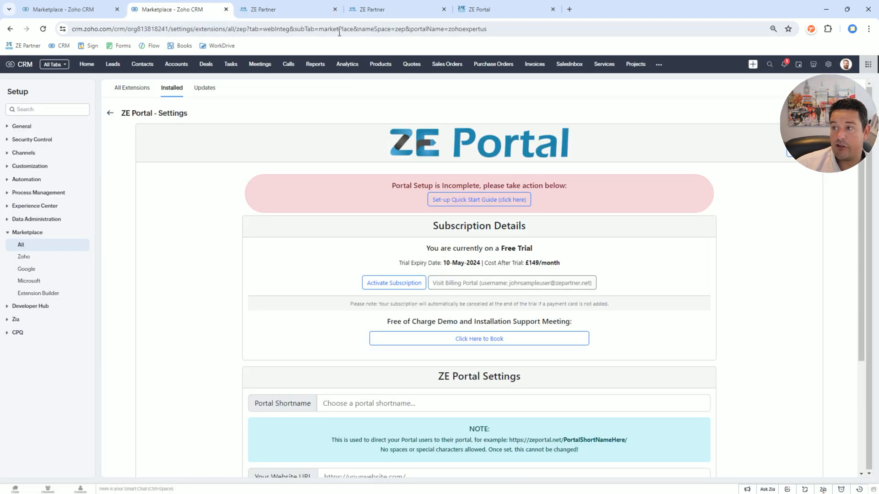
pyautogui.click(335, 10)
pyautogui.click(293, 11)
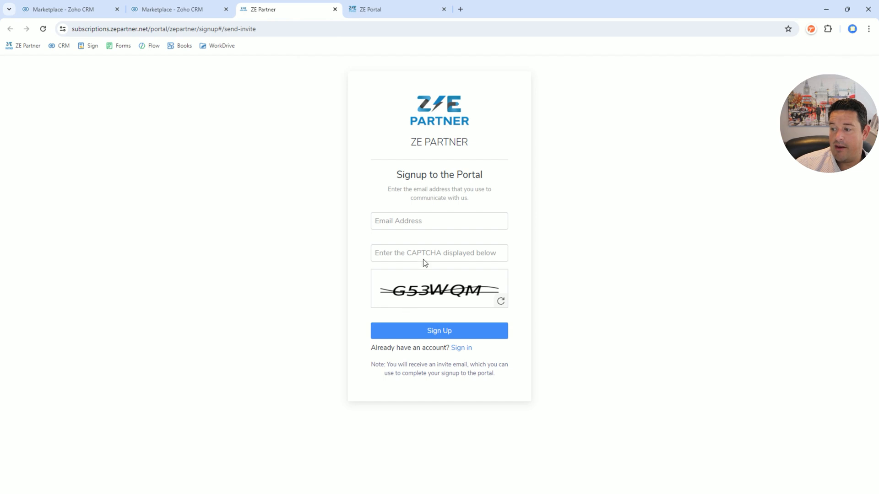
pyautogui.click(182, 14)
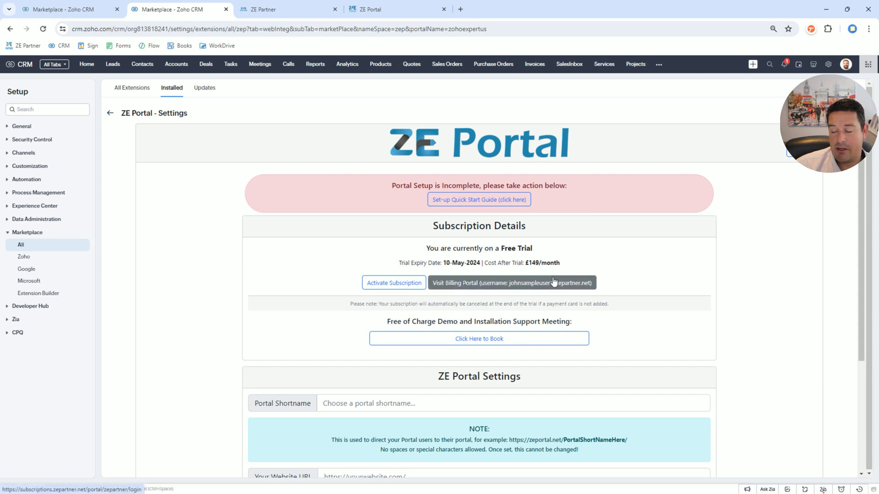
# - Look through the booking form for the free demo and installation support meeting, and close it without booking
pyautogui.scroll(-2, 618, 259)
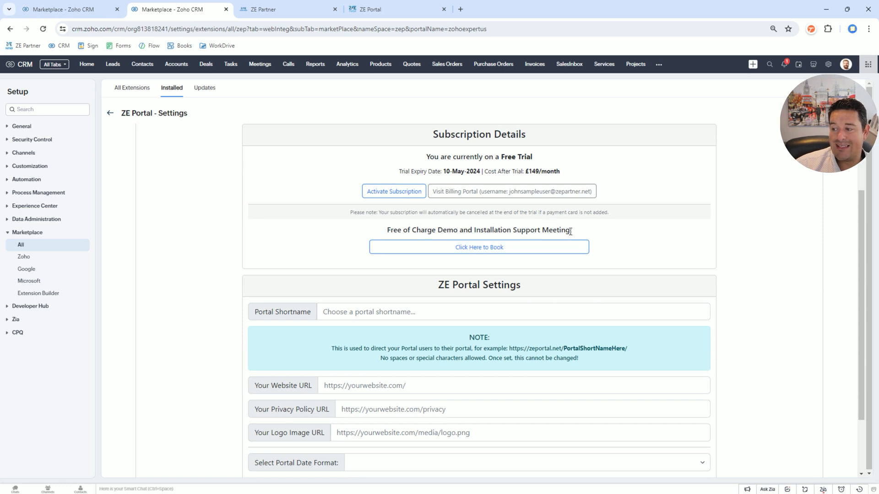
pyautogui.click(499, 251)
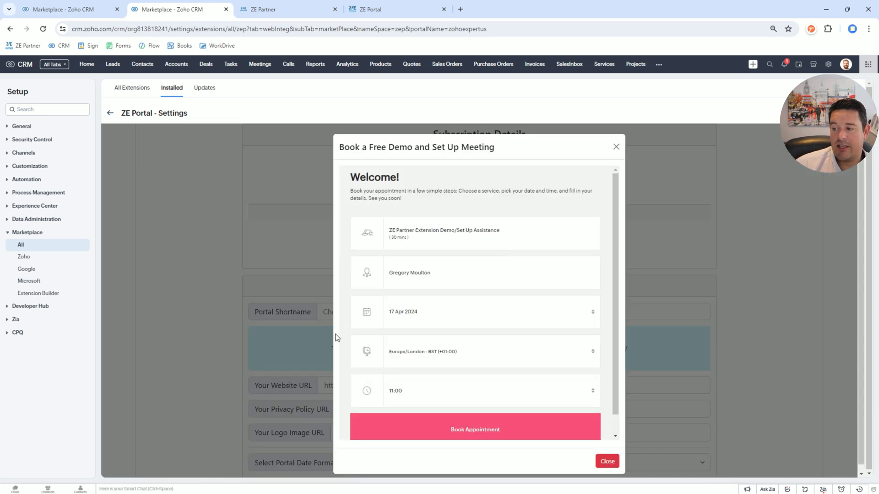
pyautogui.scroll(-1, 412, 366)
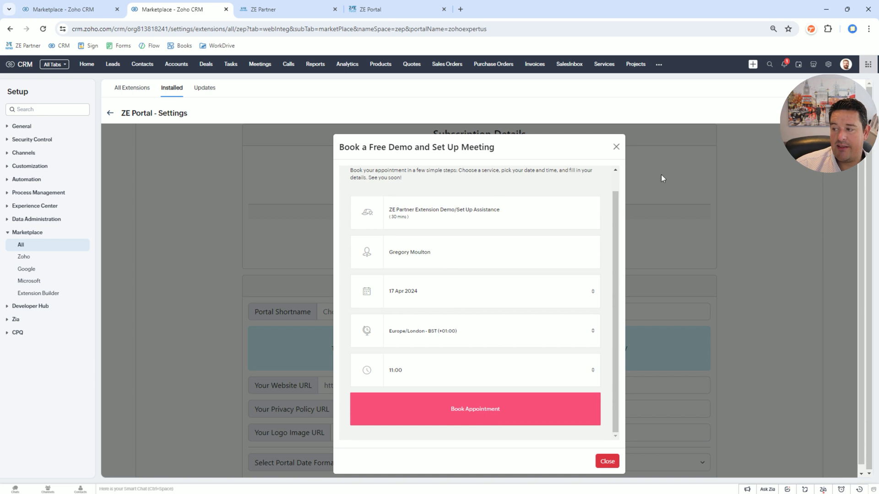
pyautogui.click(617, 148)
# - Set the portal shortname to acmeaccountancy and read the note on how it forms the portal address
pyautogui.scroll(-2, 408, 231)
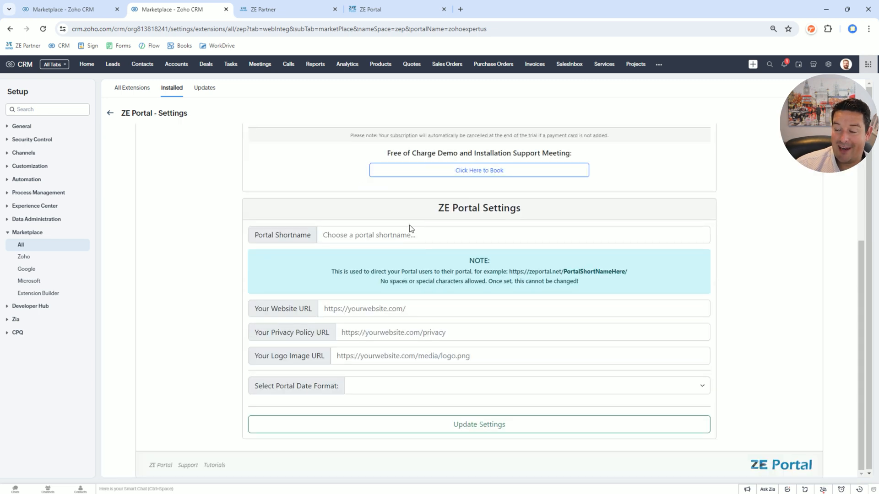
pyautogui.click(386, 236)
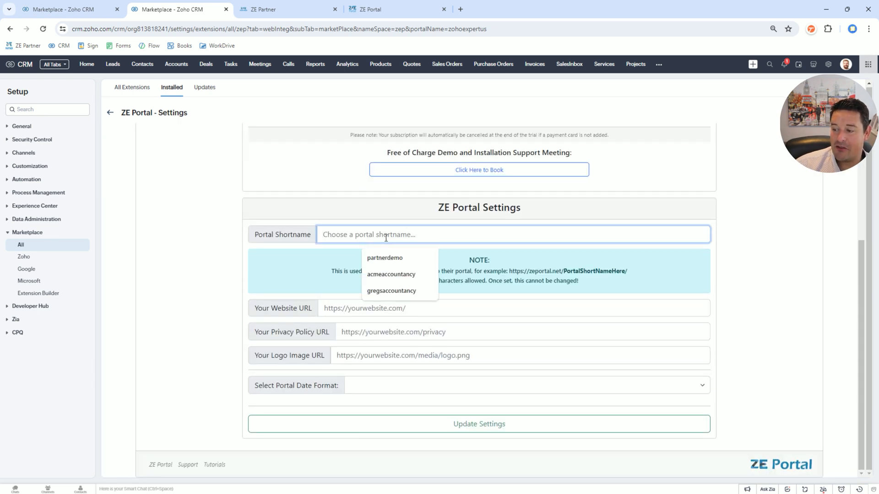
pyautogui.click(390, 275)
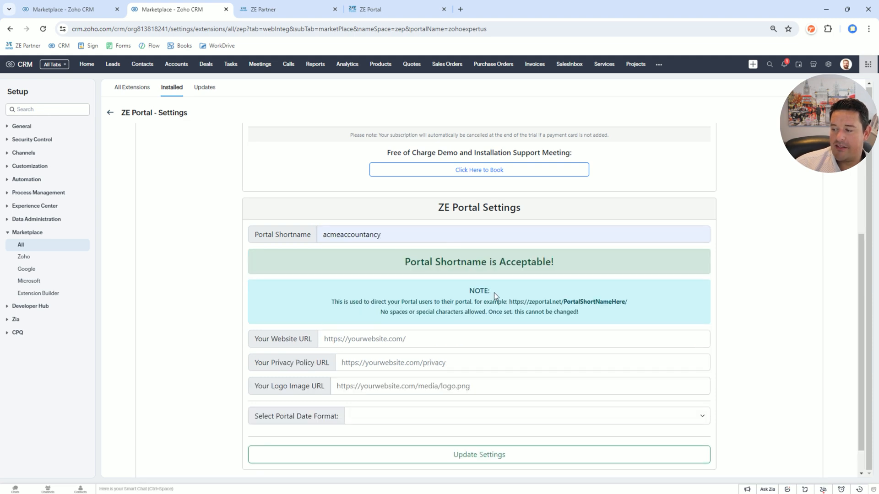
pyautogui.moveTo(564, 301); pyautogui.dragTo(626, 301)
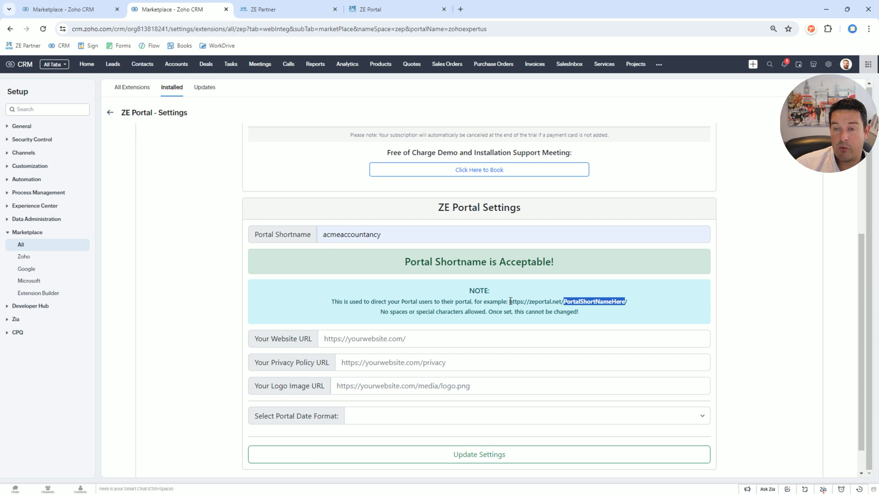
pyautogui.moveTo(511, 302); pyautogui.dragTo(643, 303)
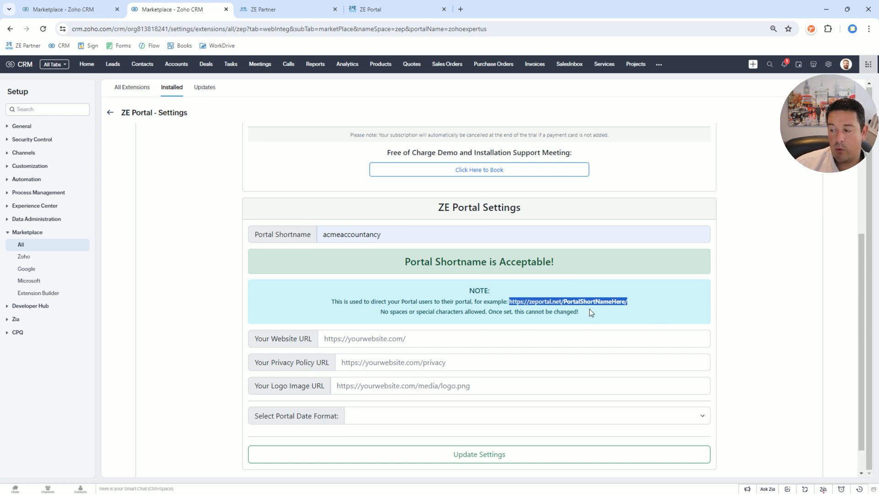
pyautogui.click(355, 339)
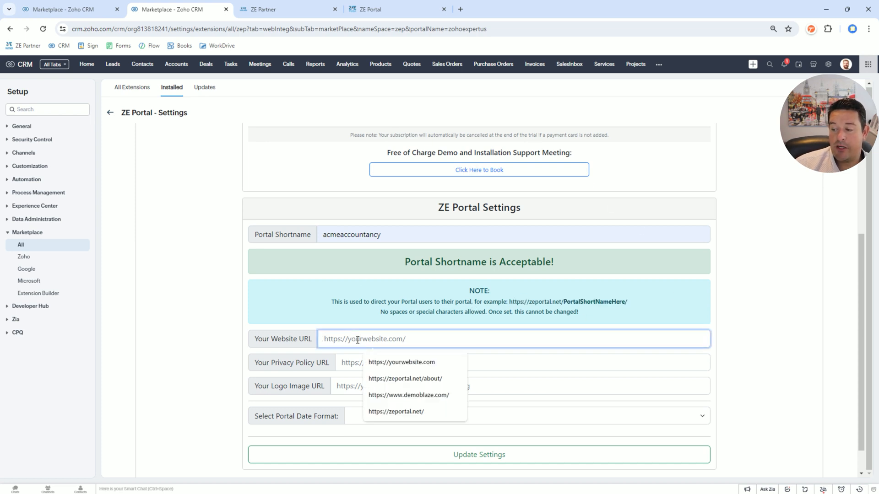
pyautogui.click(386, 412)
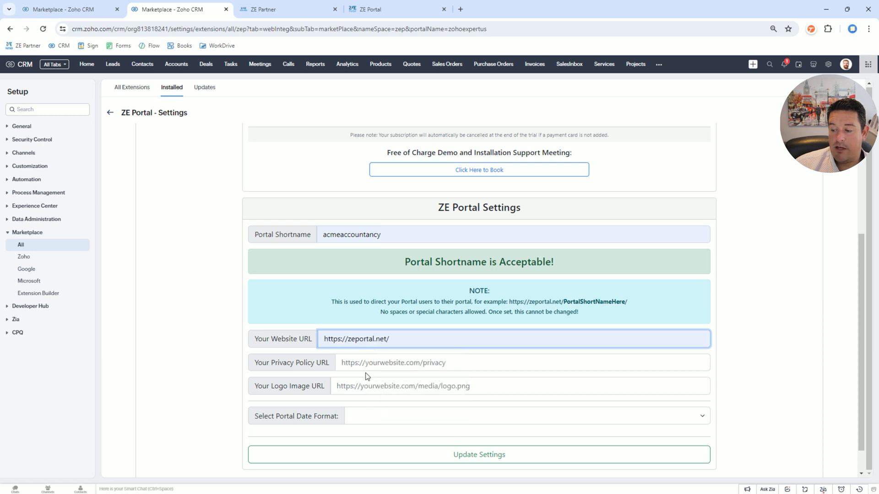
pyautogui.click(364, 365)
pyautogui.click(399, 400)
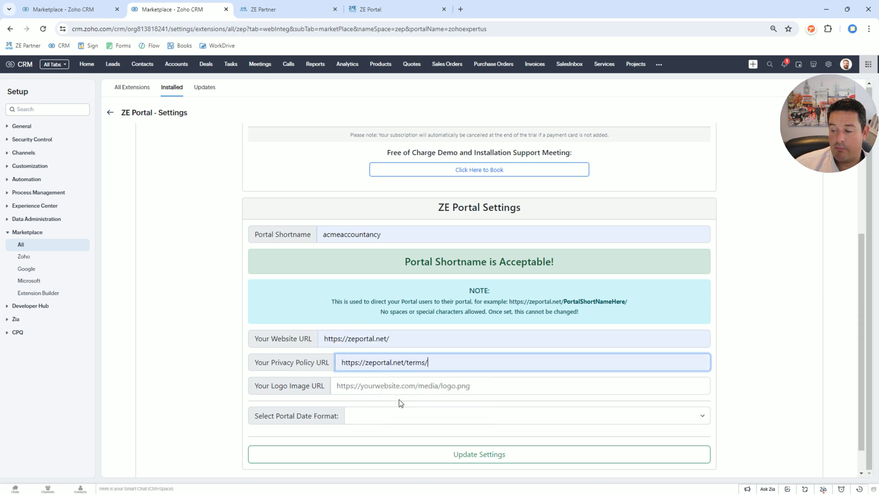
pyautogui.scroll(-1, 403, 313)
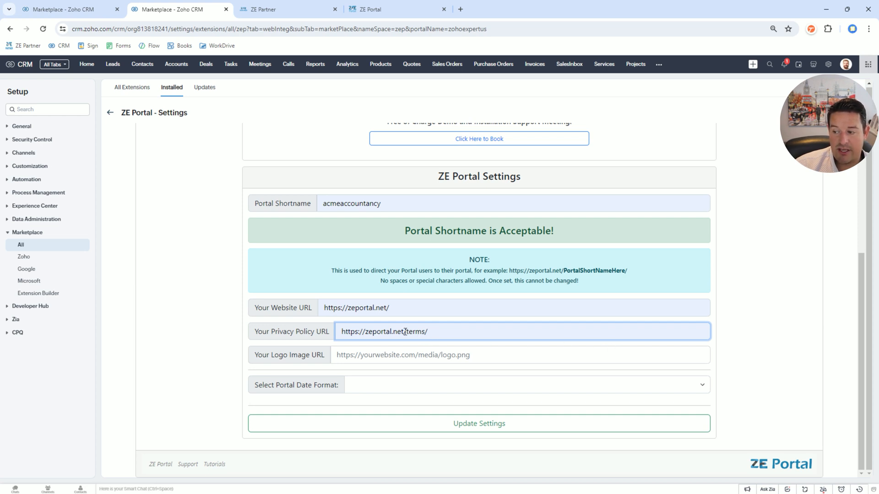
pyautogui.moveTo(406, 332); pyautogui.dragTo(485, 332)
pyautogui.press('BackSpace')
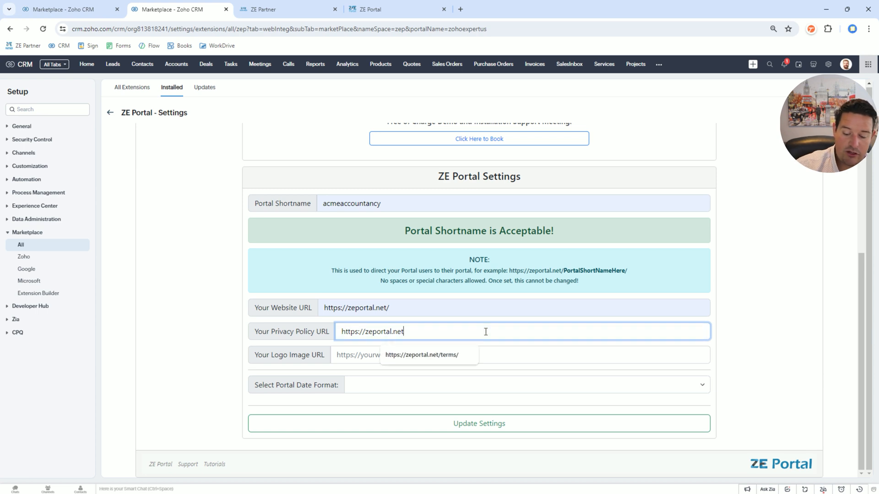
pyautogui.click(171, 356)
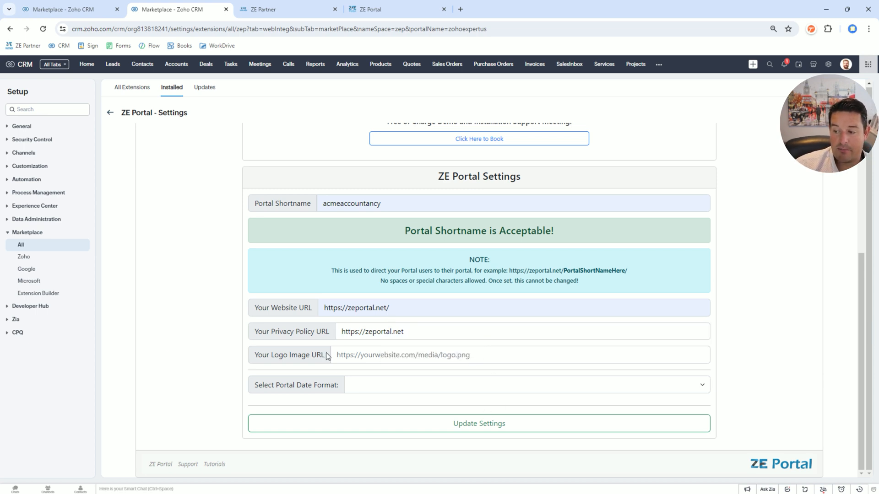
pyautogui.click(434, 333)
pyautogui.click(422, 355)
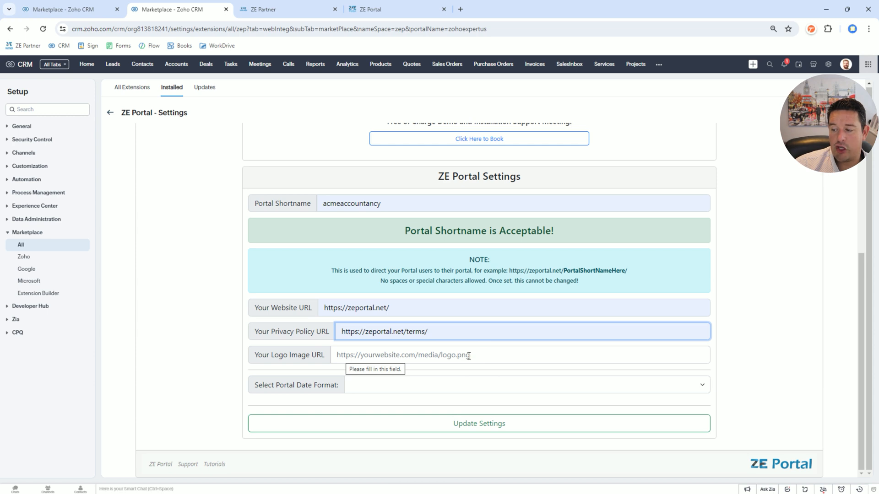
# - Copy the image address of the header logo on the ZE Portal website and close the ZE Partner sign-up page
pyautogui.click(375, 13)
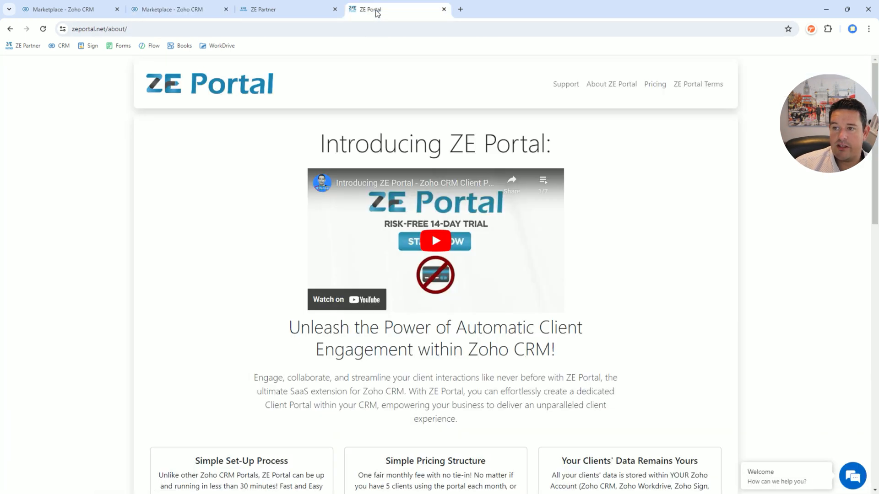
pyautogui.rightClick(228, 88)
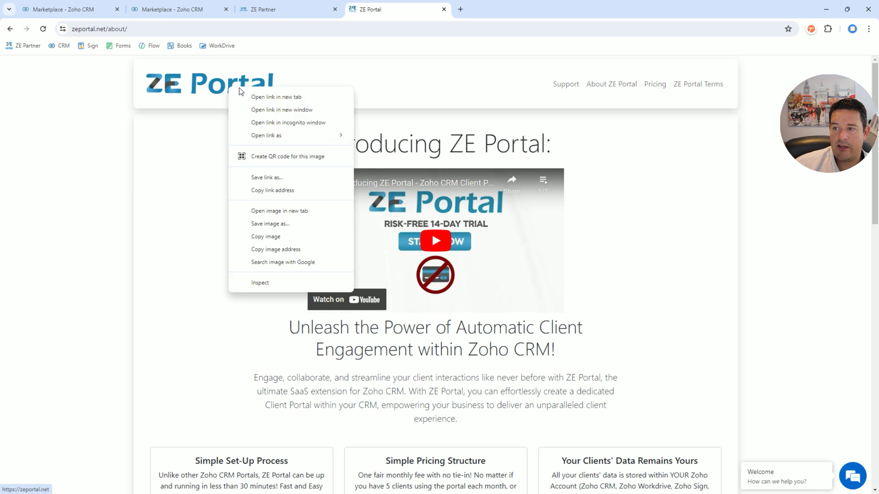
pyautogui.click(268, 249)
pyautogui.click(256, 10)
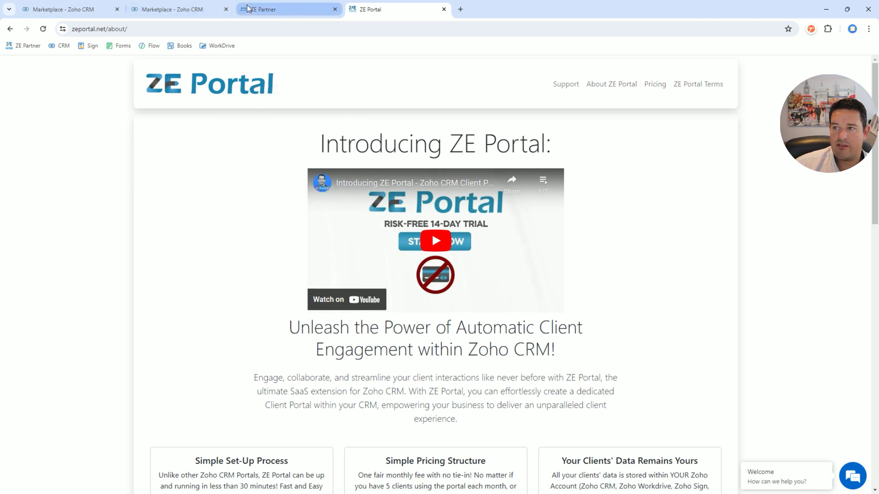
pyautogui.click(335, 9)
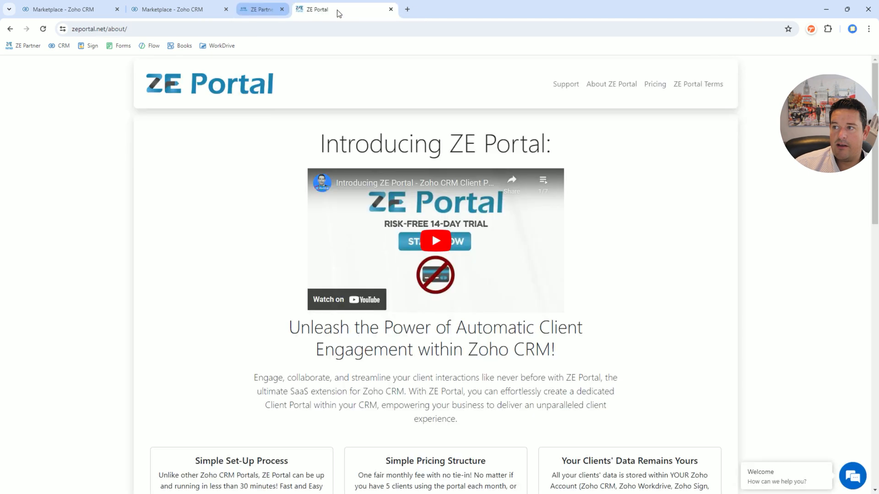
pyautogui.click(209, 13)
pyautogui.click(364, 354)
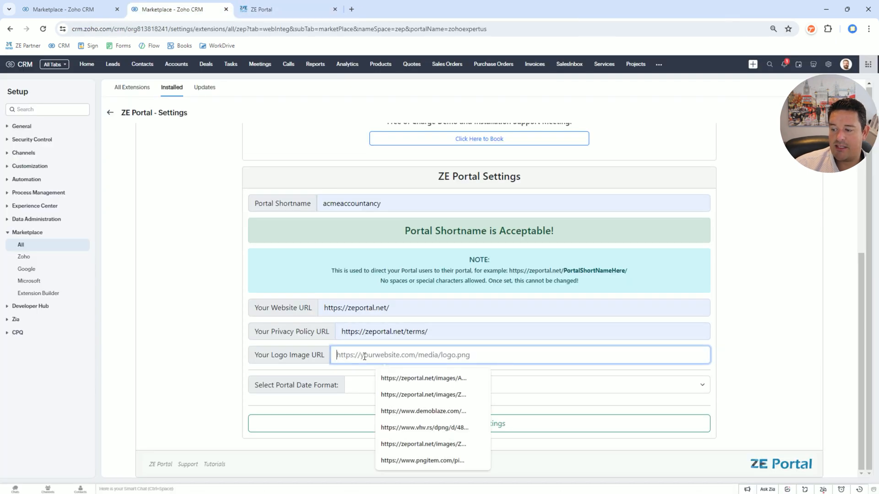
pyautogui.hotkey('ctrl', 'v')
pyautogui.click(204, 281)
# - Set the portal date format to dd-MMM-yyyy HH:mm and save the ZE Portal settings
pyautogui.scroll(-1, 284, 302)
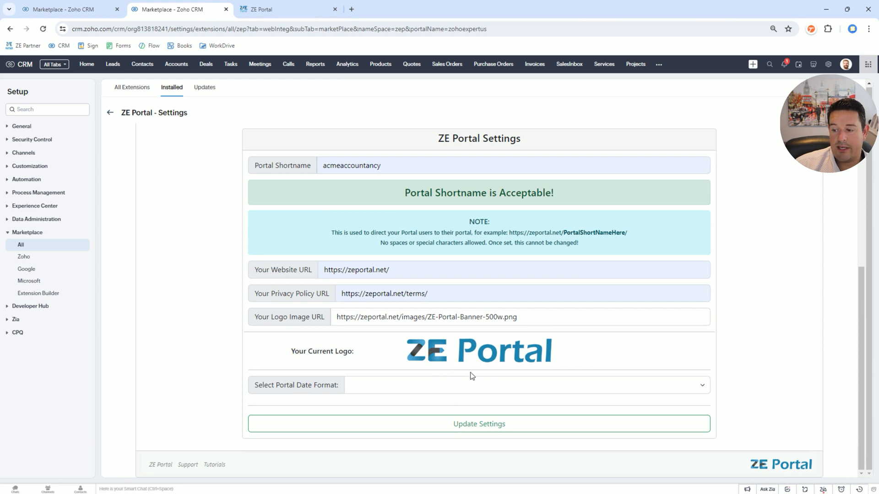
pyautogui.click(396, 392)
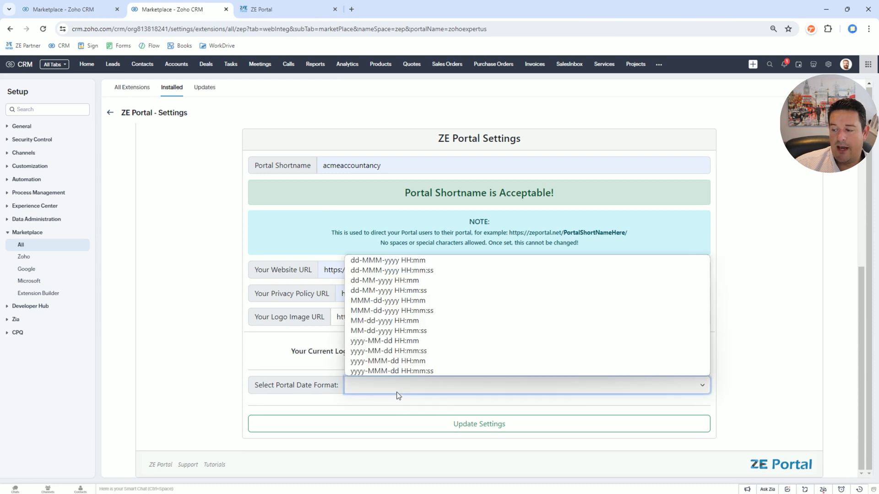
pyautogui.click(408, 260)
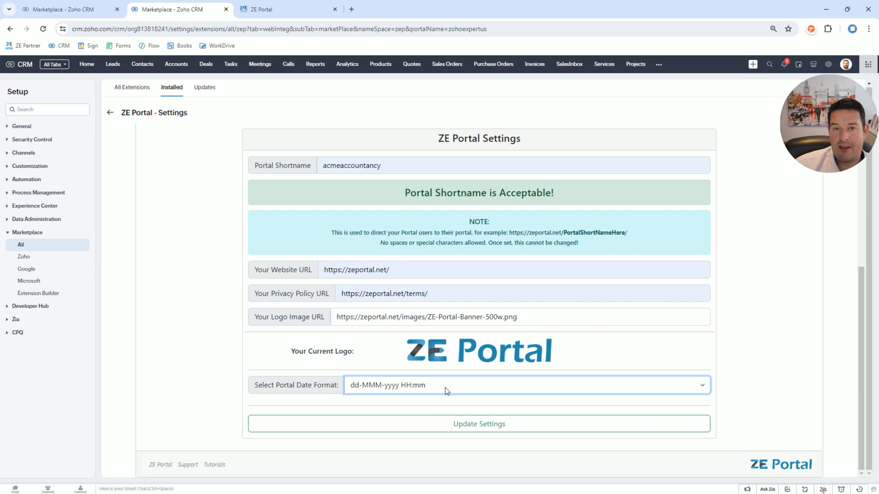
pyautogui.click(465, 429)
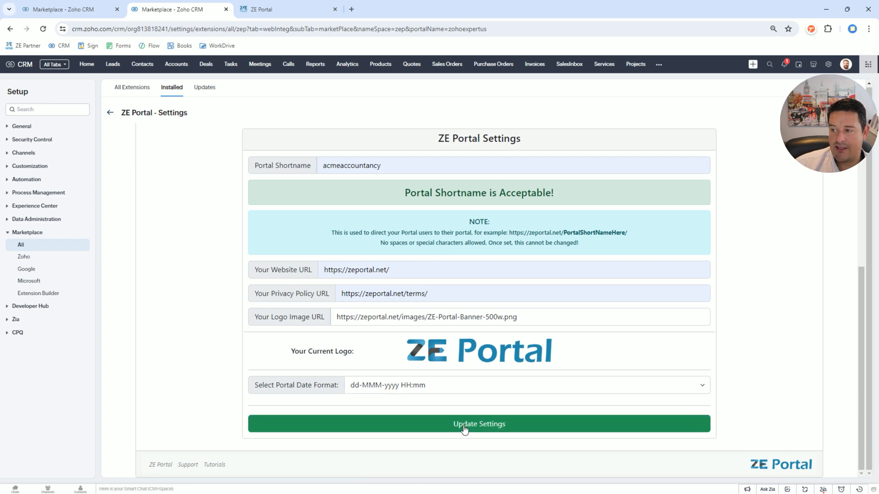
# - Link Zoho to ZE Portal through the Zoho oAuth set-up and accept its requested access to the Zoho account data
pyautogui.scroll(-6, 713, 240)
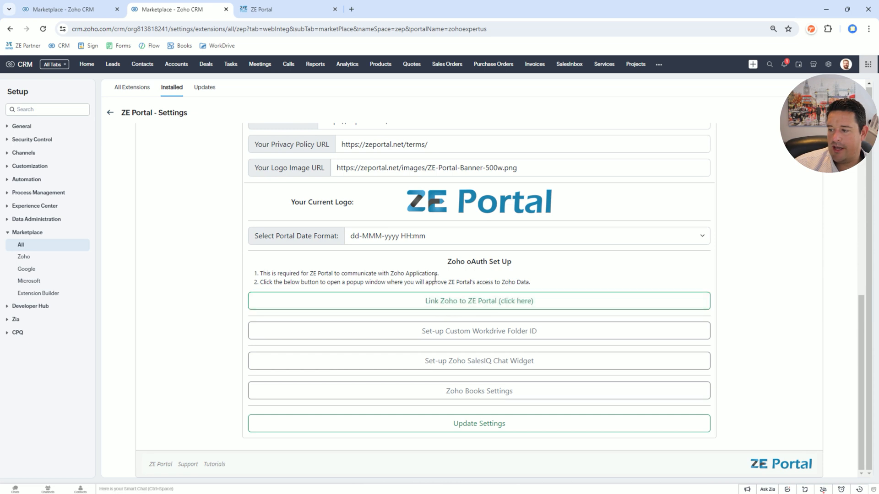
pyautogui.moveTo(410, 264); pyautogui.dragTo(583, 365)
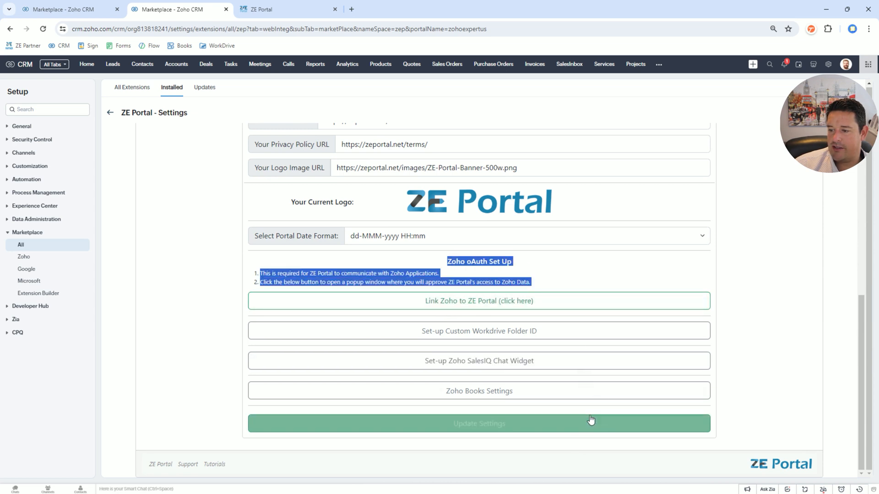
pyautogui.click(590, 284)
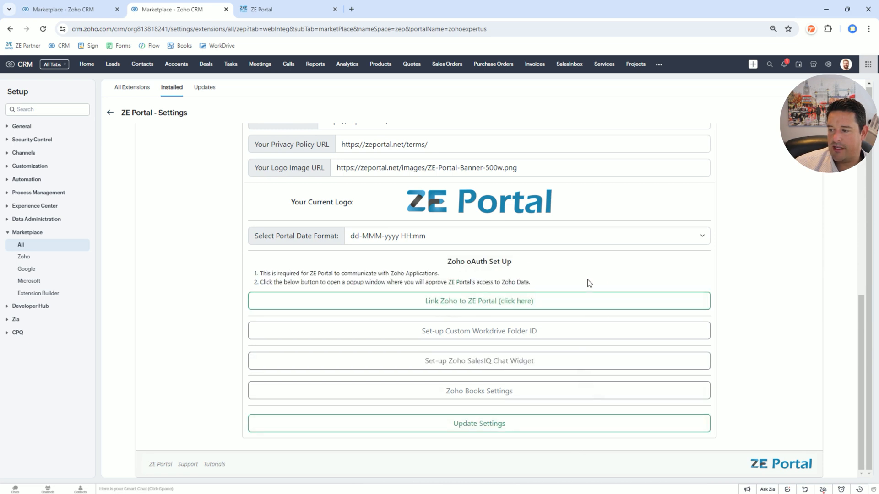
pyautogui.click(497, 310)
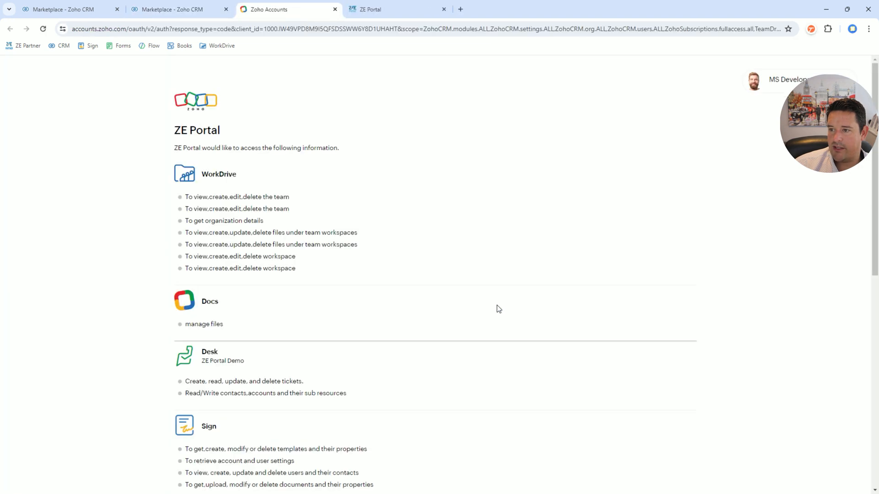
pyautogui.scroll(-10, 352, 229)
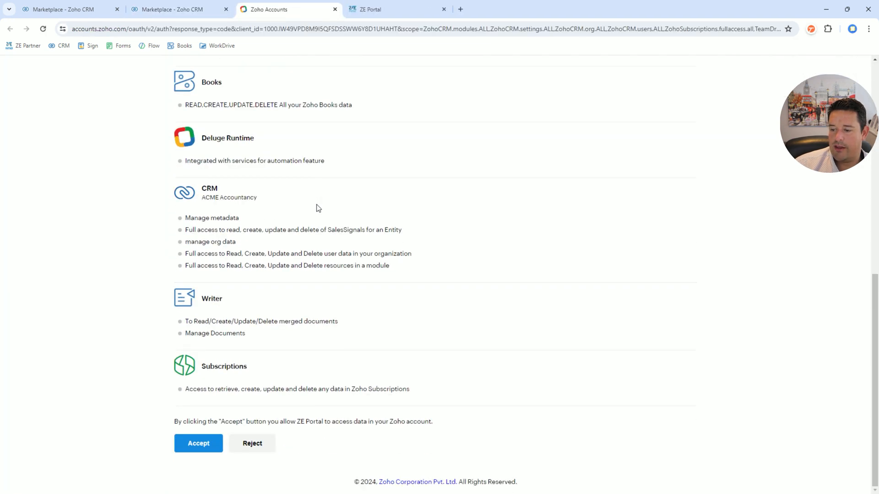
pyautogui.click(199, 448)
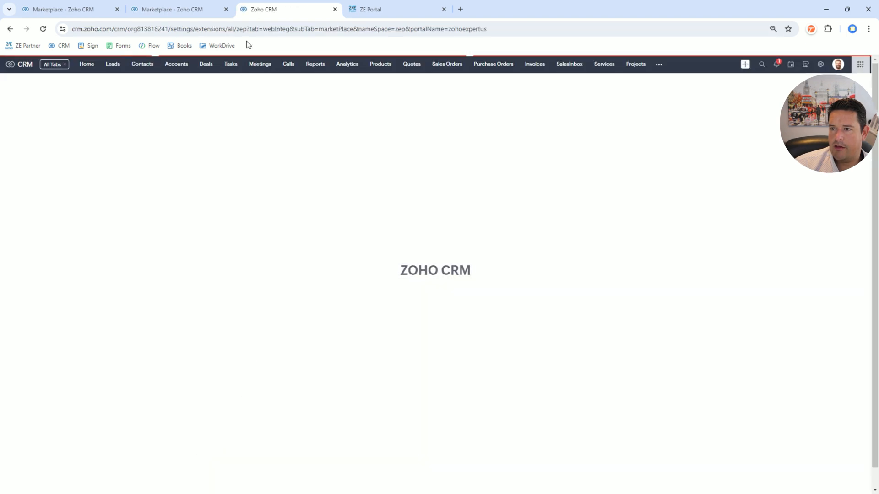
# - Close the surplus CRM tabs and reopen the ZE Portal settings from the extension details
pyautogui.click(227, 10)
pyautogui.click(116, 10)
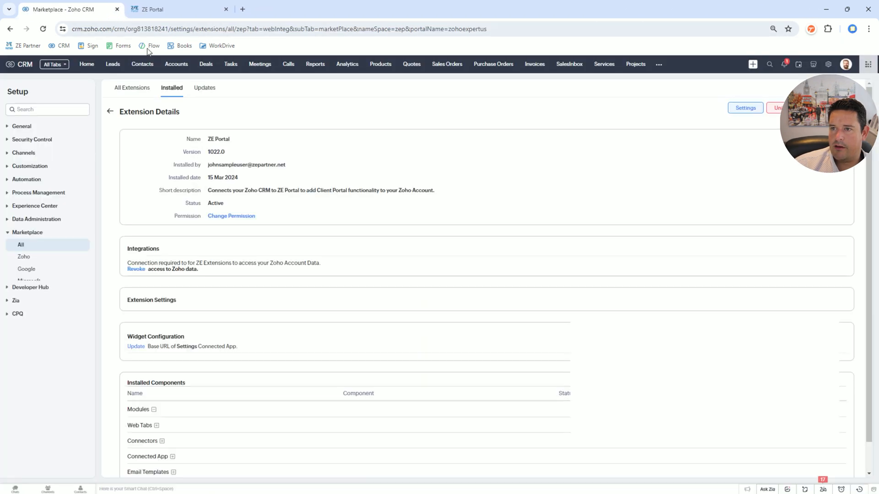
pyautogui.click(745, 108)
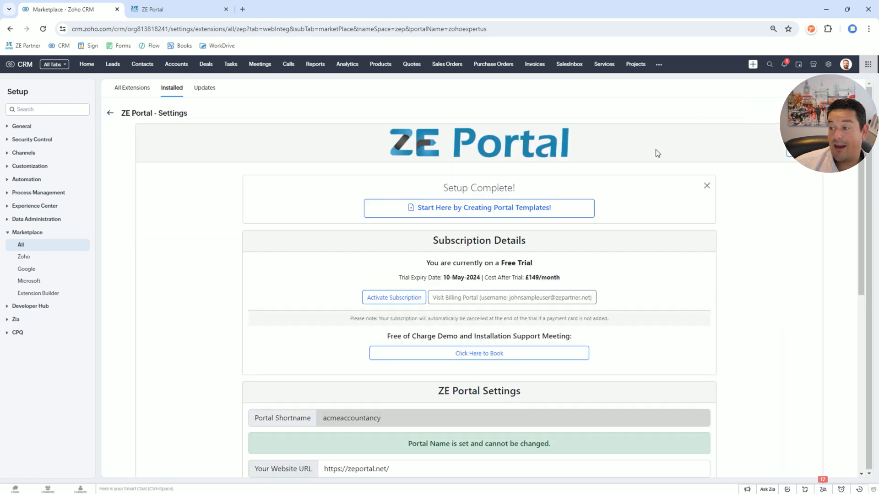
# - Show the custom Workdrive folder ID setting and check which team folder the entered ID belongs to
pyautogui.scroll(-8, 654, 158)
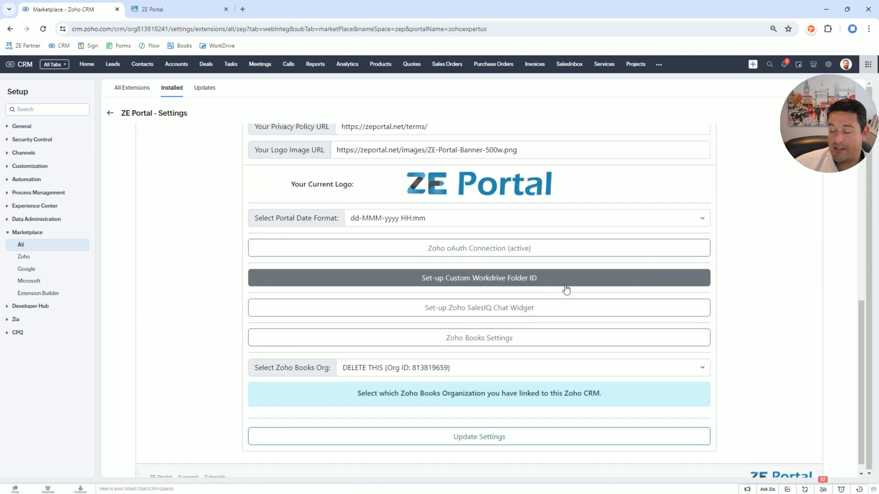
pyautogui.click(549, 284)
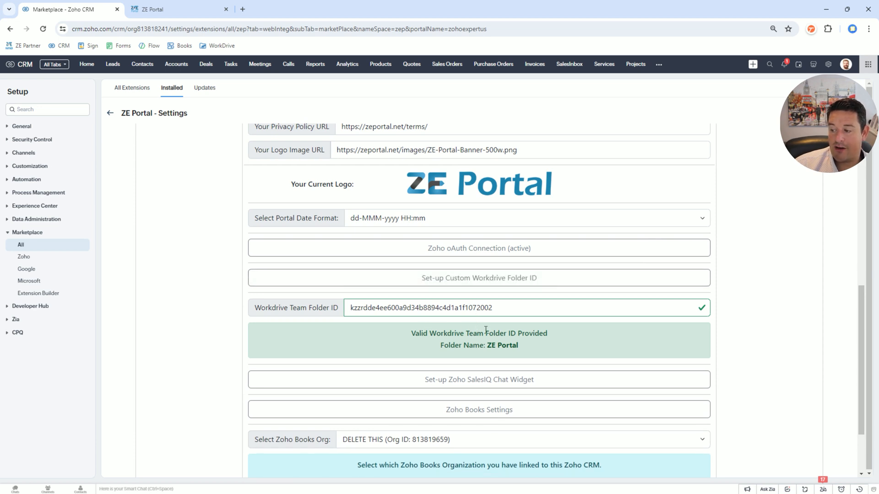
pyautogui.moveTo(488, 347); pyautogui.dragTo(537, 348)
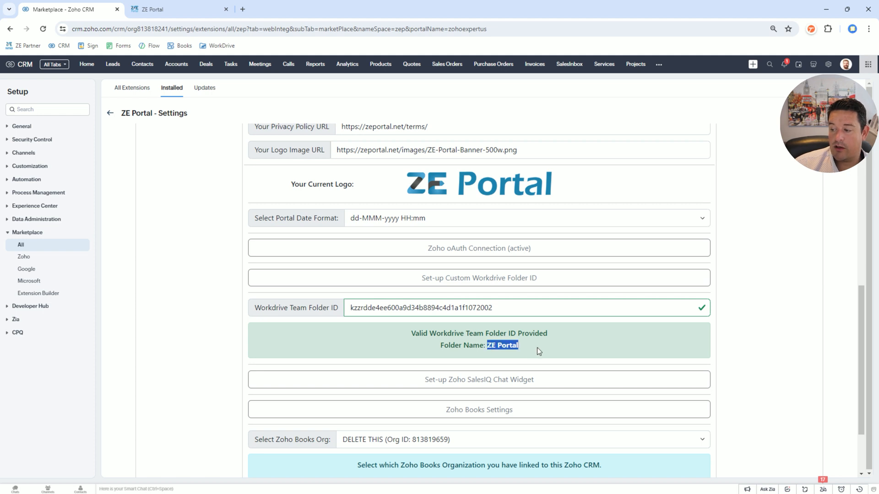
pyautogui.click(537, 348)
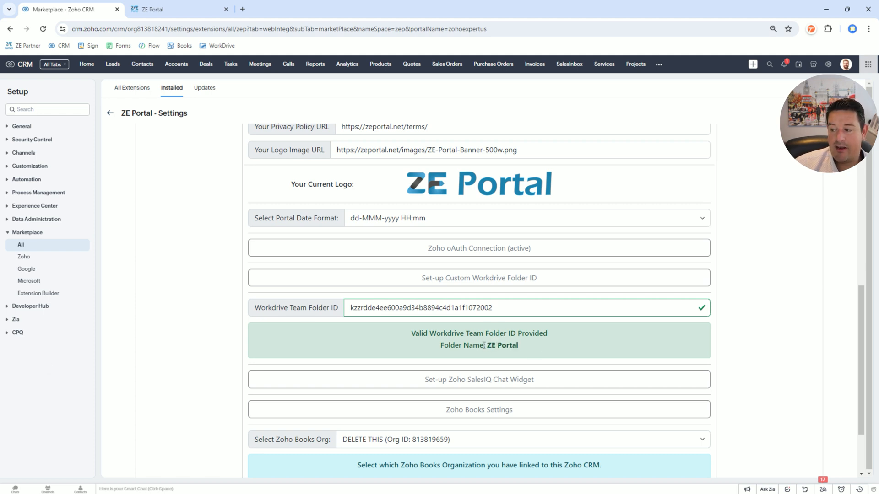
pyautogui.moveTo(488, 346); pyautogui.dragTo(545, 350)
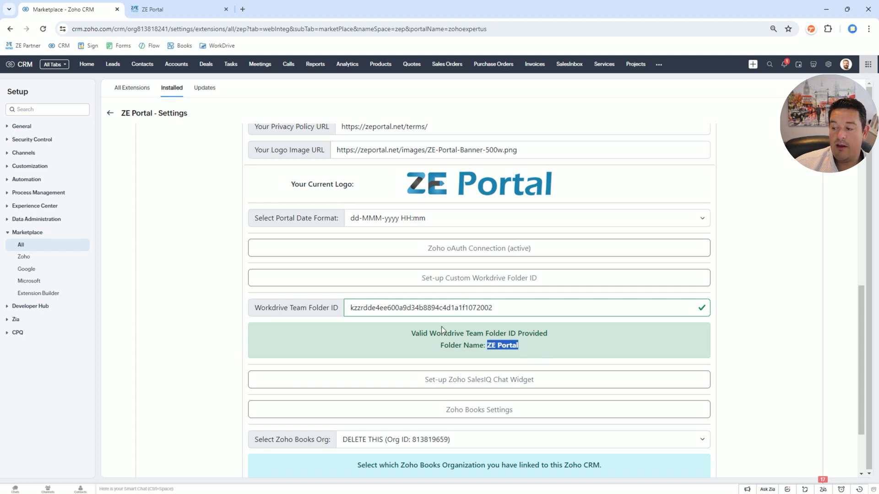
pyautogui.moveTo(487, 346); pyautogui.dragTo(539, 346)
pyautogui.click(538, 345)
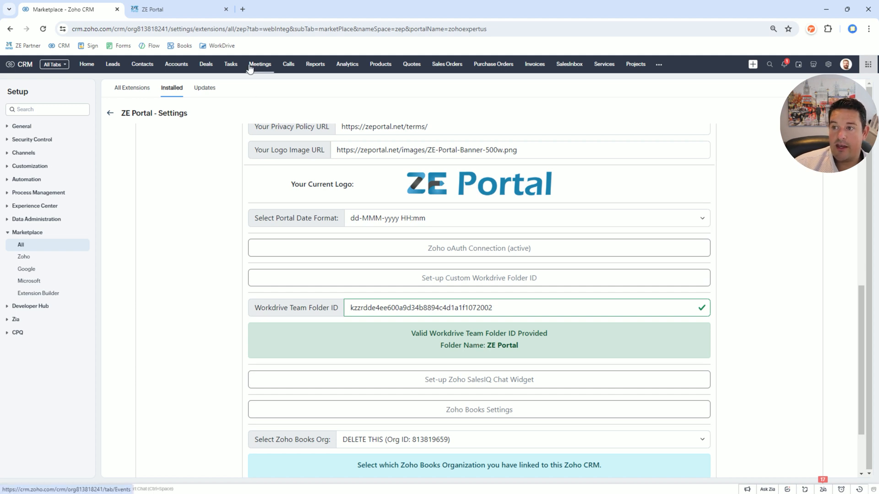
# - Open the ZE Portal team folder in WorkDrive in a new tab and locate its folder ID in the address
pyautogui.middleClick(213, 46)
pyautogui.click(300, 5)
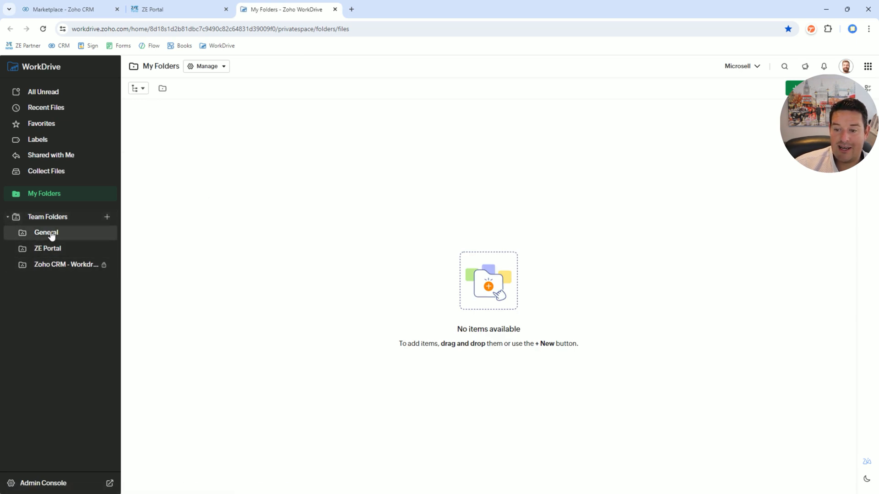
pyautogui.click(49, 250)
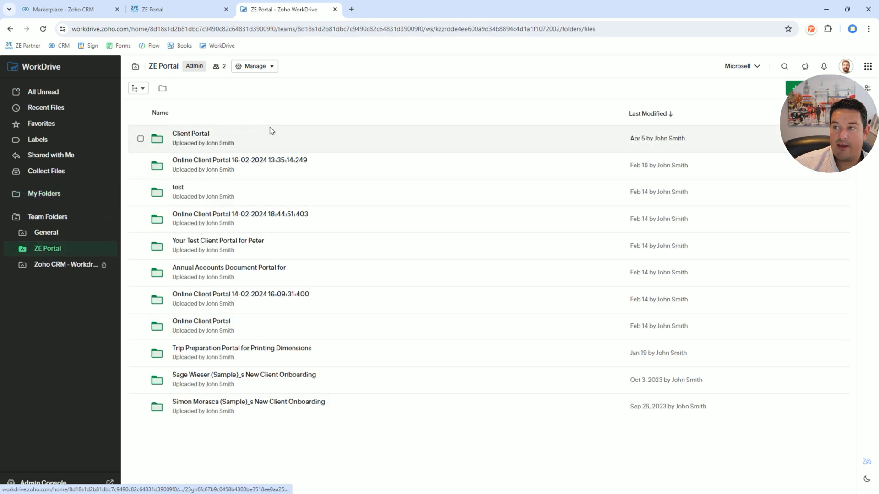
pyautogui.click(431, 30)
pyautogui.doubleClick(460, 29)
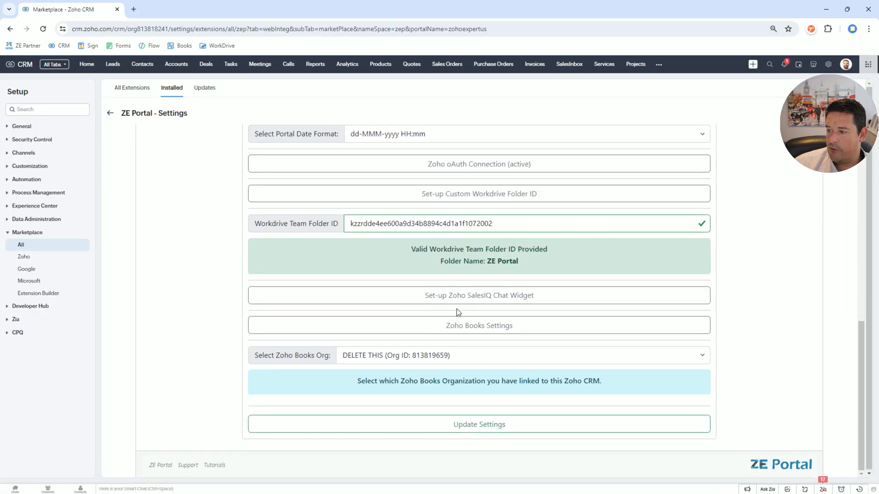
# - Show the Zoho SalesIQ chat widget setting, search the web for salesiq in a new tab and access Zoho SalesIQ
pyautogui.click(456, 300)
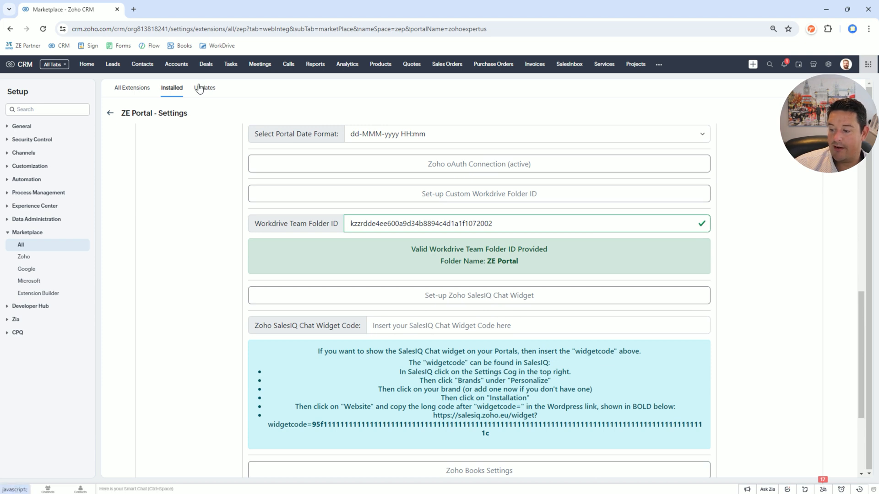
pyautogui.click(132, 10)
pyautogui.write('sa')
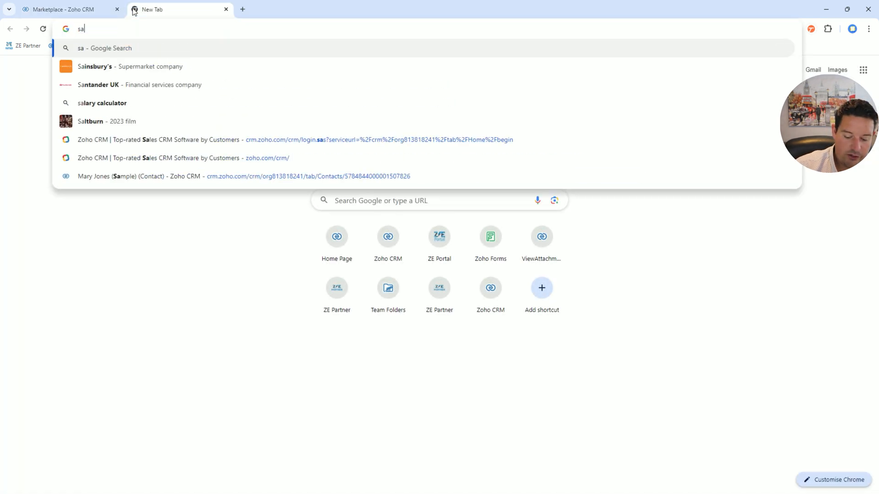
pyautogui.write('lesiq')
pyautogui.press('Return')
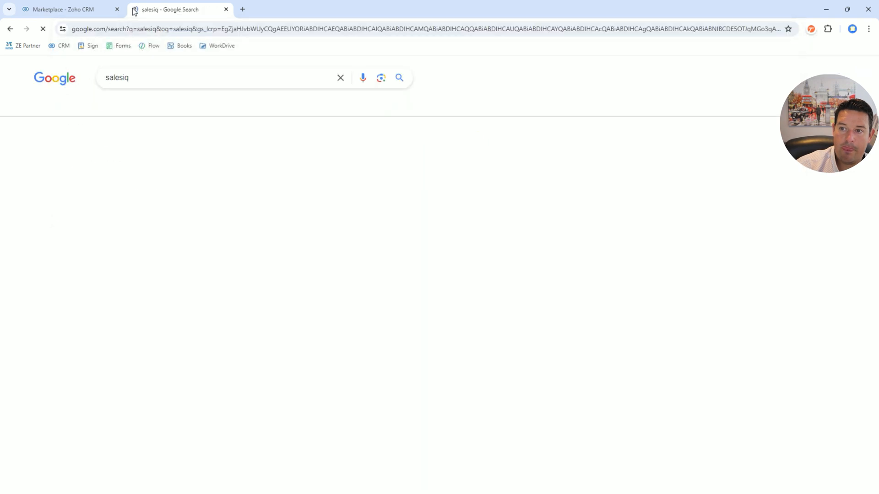
pyautogui.click(140, 198)
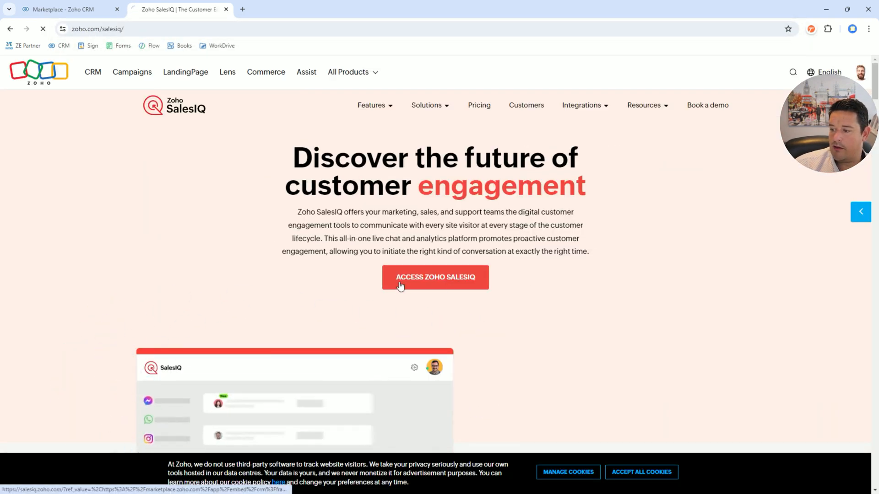
pyautogui.click(400, 285)
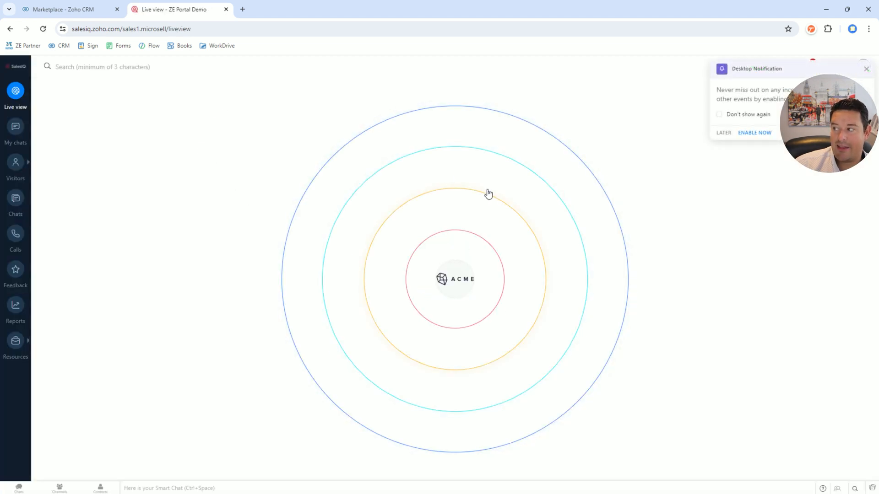
# - Dismiss the desktop notification and copy the WordPress widget link from the Acme Accountancy brand's website installation in SalesIQ
pyautogui.click(866, 69)
pyautogui.click(834, 66)
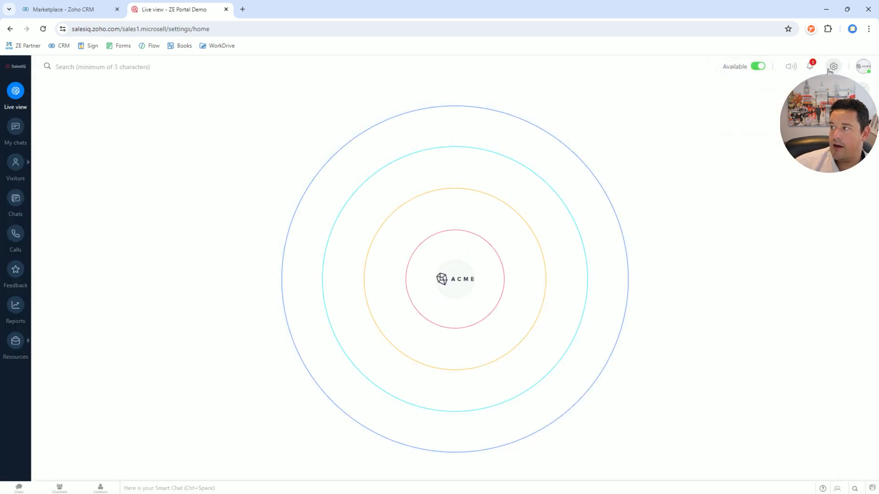
pyautogui.click(200, 224)
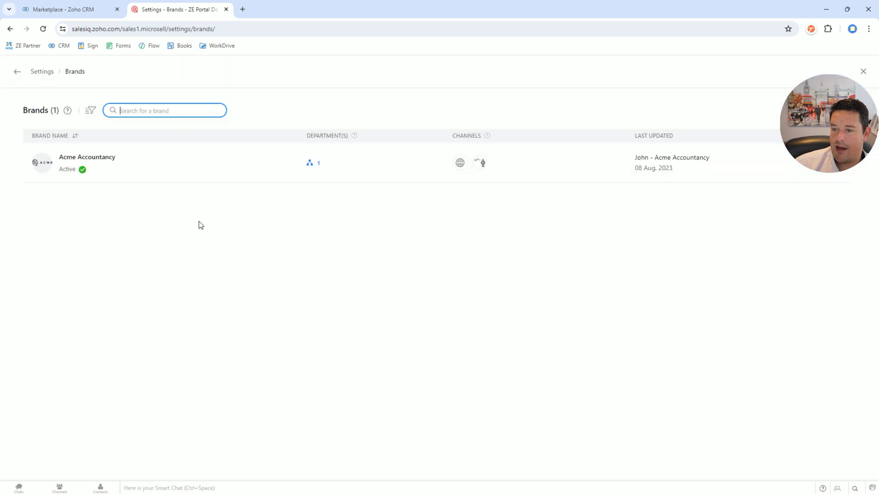
pyautogui.click(105, 157)
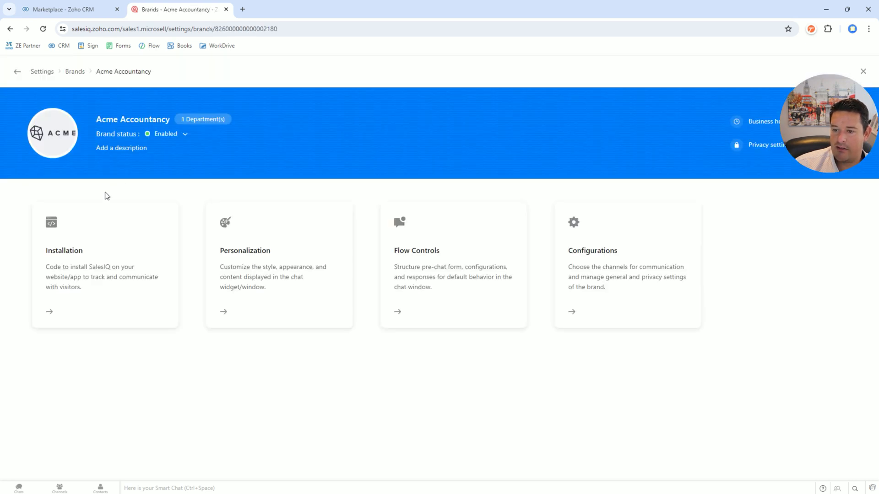
pyautogui.click(98, 274)
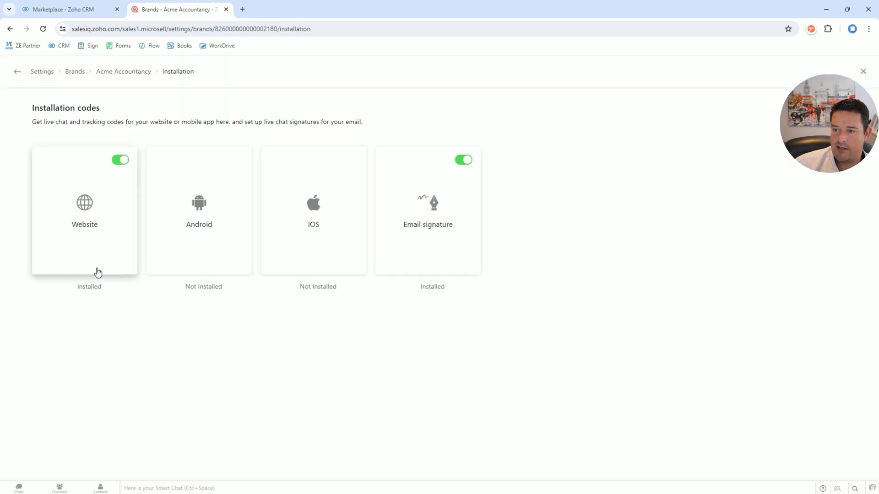
pyautogui.click(88, 248)
pyautogui.click(418, 263)
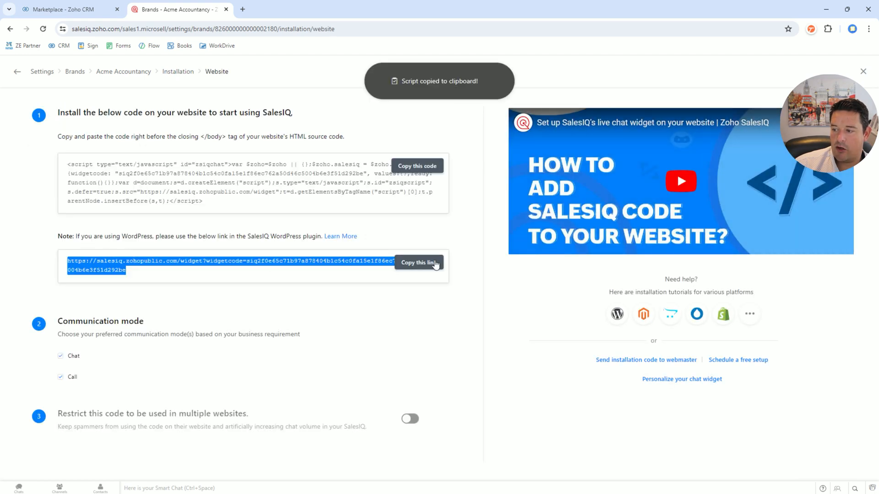
# - Return to the ZE Portal settings and enter the copied widget code as the Zoho SalesIQ Chat Widget Code
pyautogui.click(61, 10)
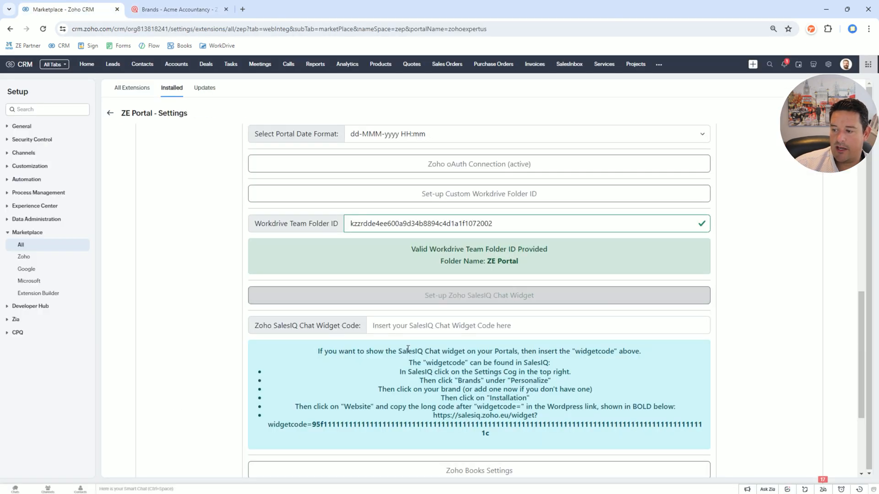
pyautogui.click(435, 326)
pyautogui.click(441, 348)
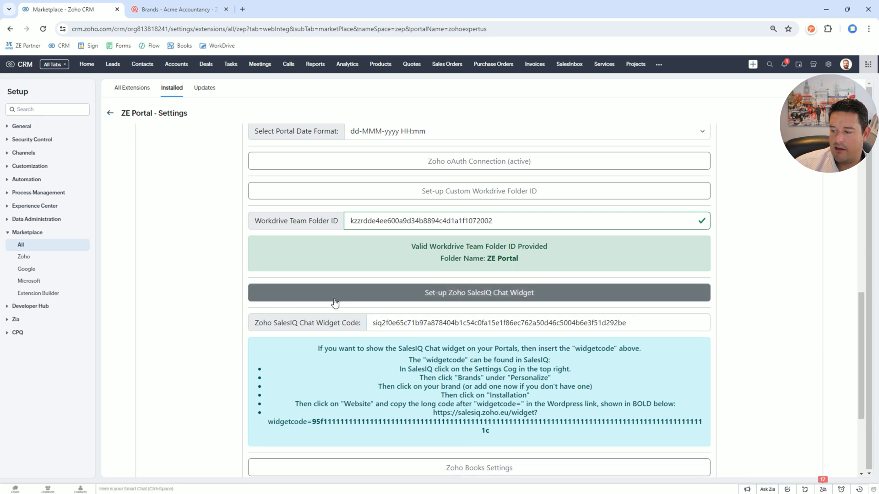
# - Set the Zoho Books organization to ZE Portal Demo and update the ZE Portal settings
pyautogui.scroll(-3, 334, 304)
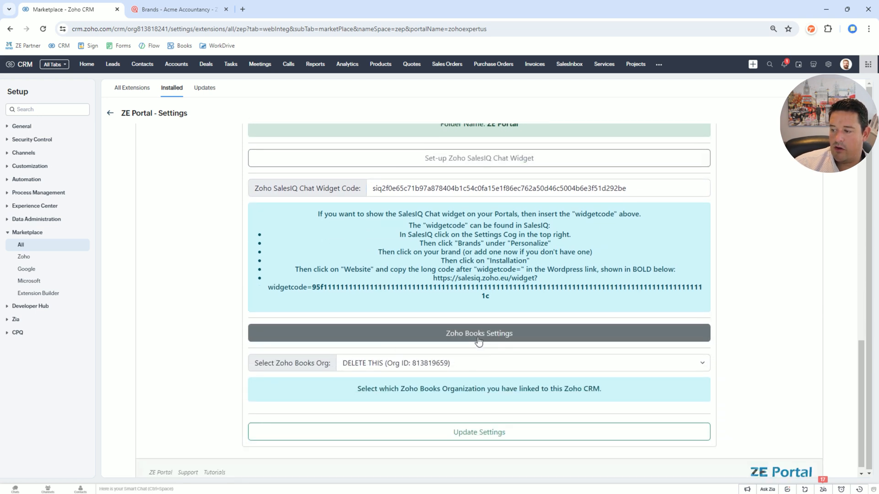
pyautogui.click(478, 341)
pyautogui.click(477, 390)
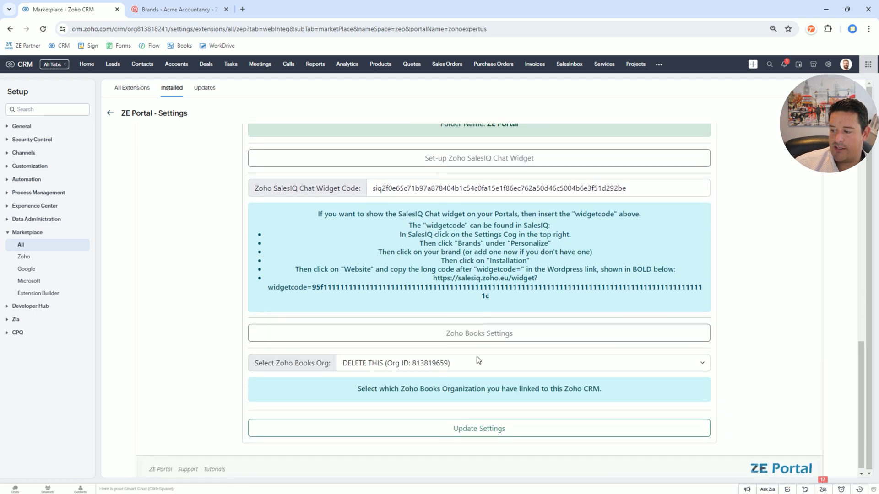
pyautogui.click(401, 368)
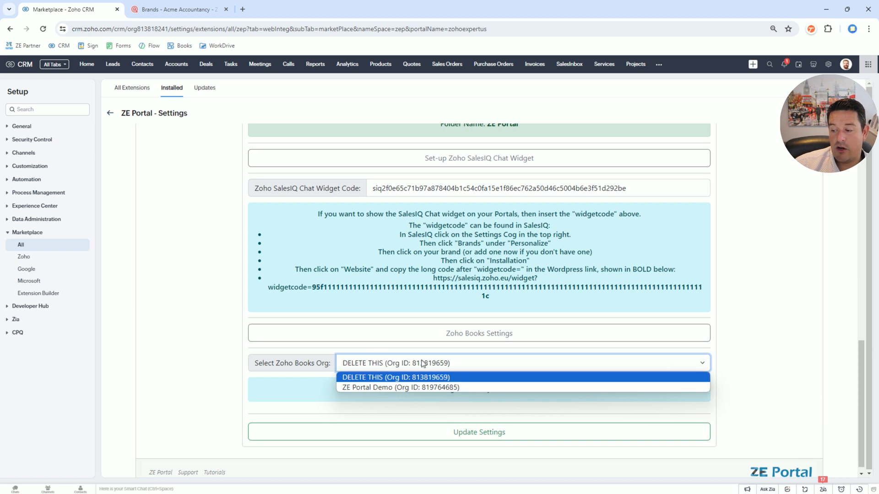
pyautogui.click(369, 388)
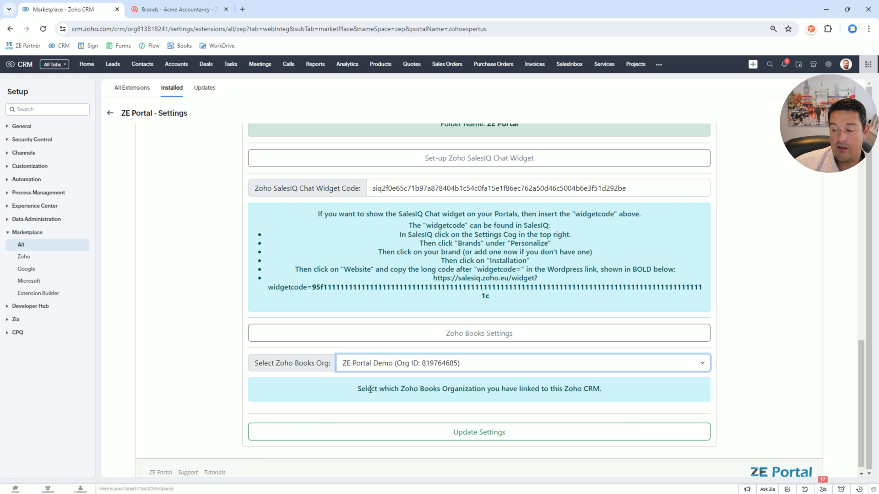
pyautogui.click(412, 369)
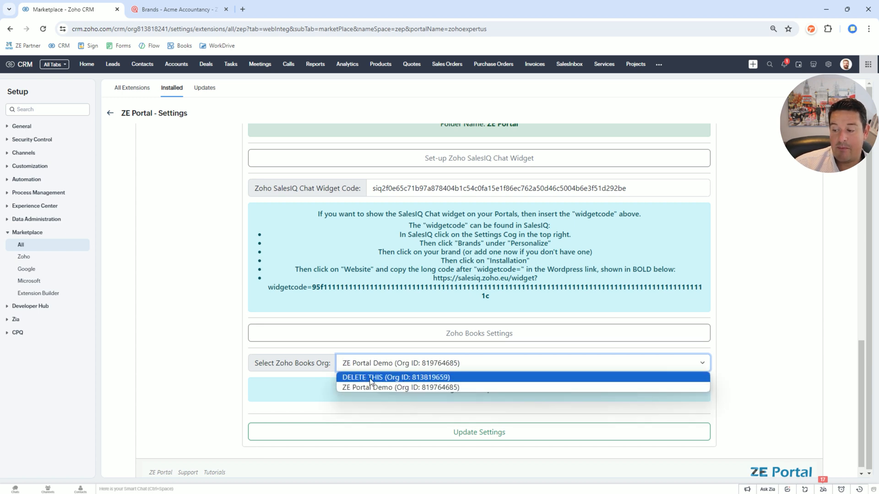
pyautogui.click(399, 387)
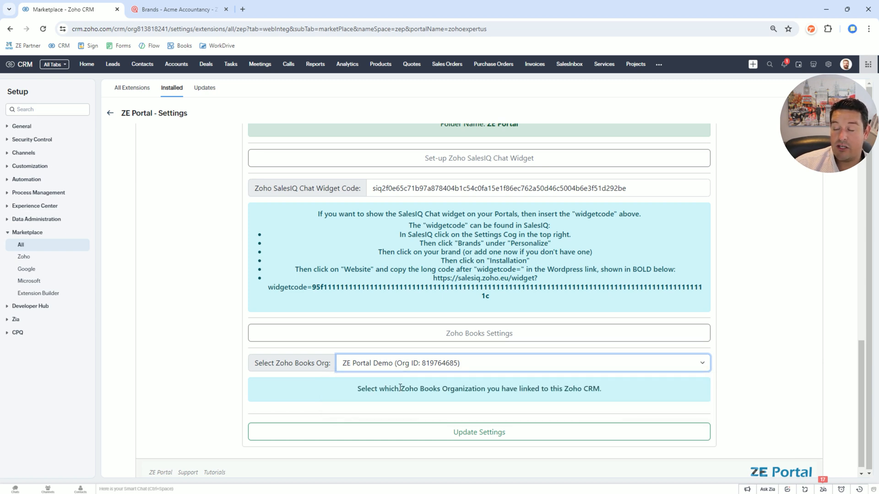
pyautogui.click(460, 436)
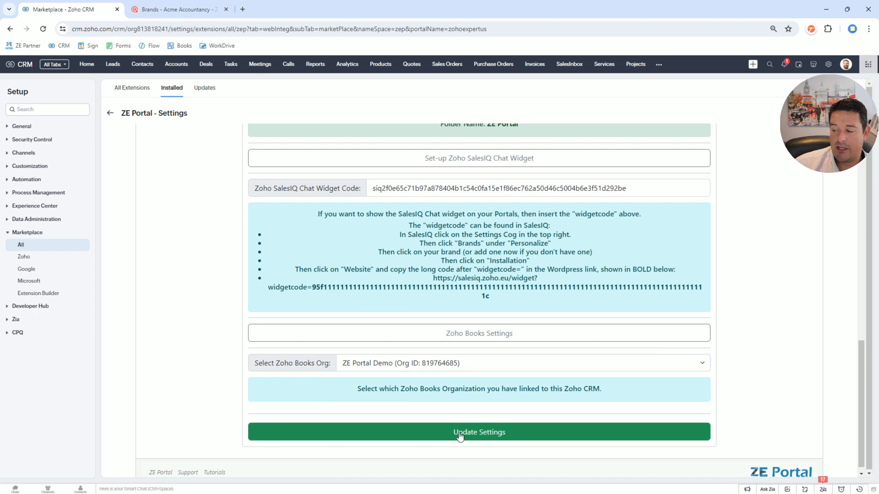